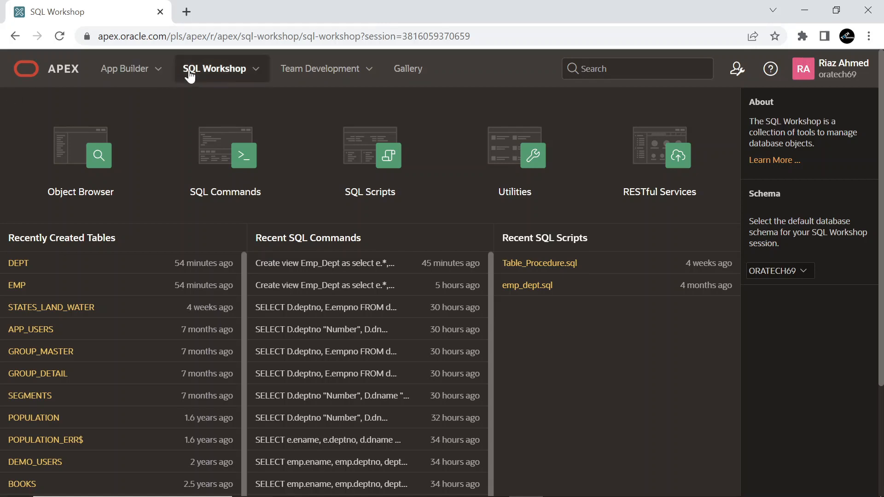
Register the ORATECH69 schema with ORDS under the alias remotedata, without the sample service, and review its schema attributes.
click(256, 69)
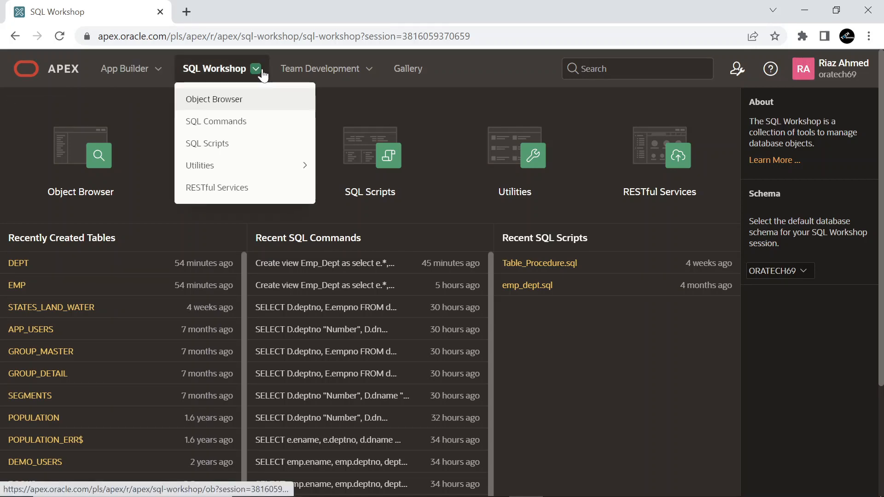
click(235, 188)
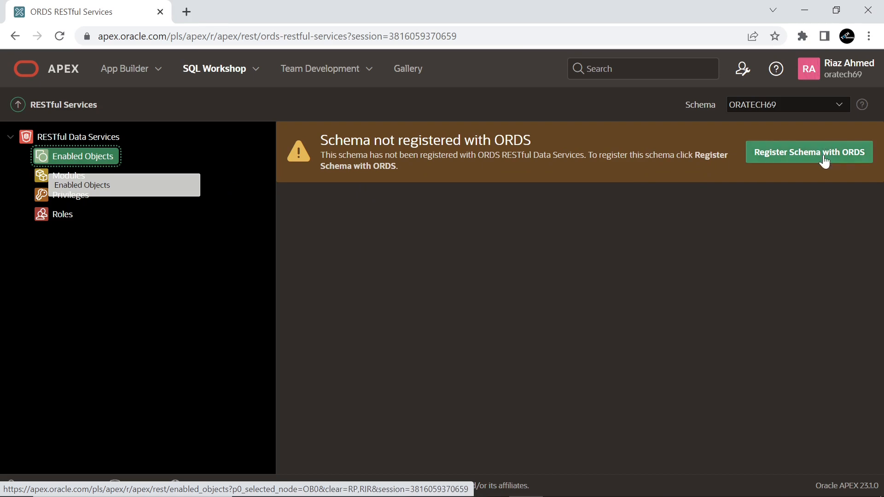
click(824, 160)
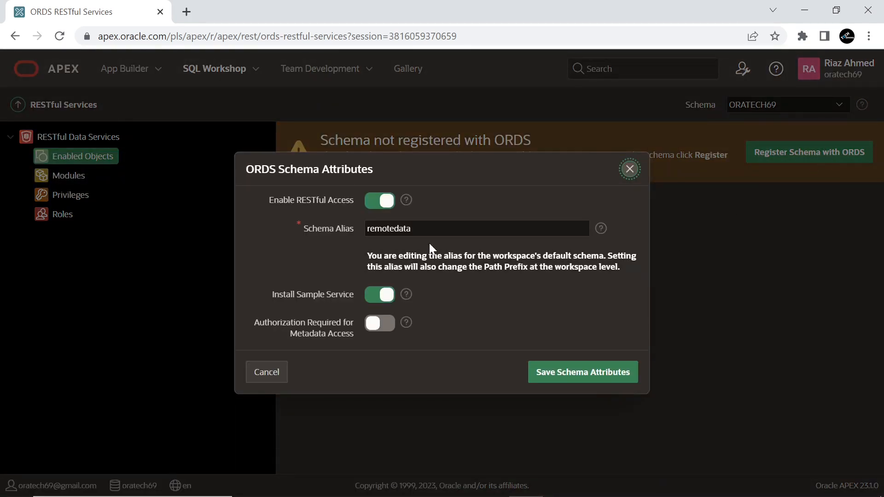
drag(411, 228, 364, 230)
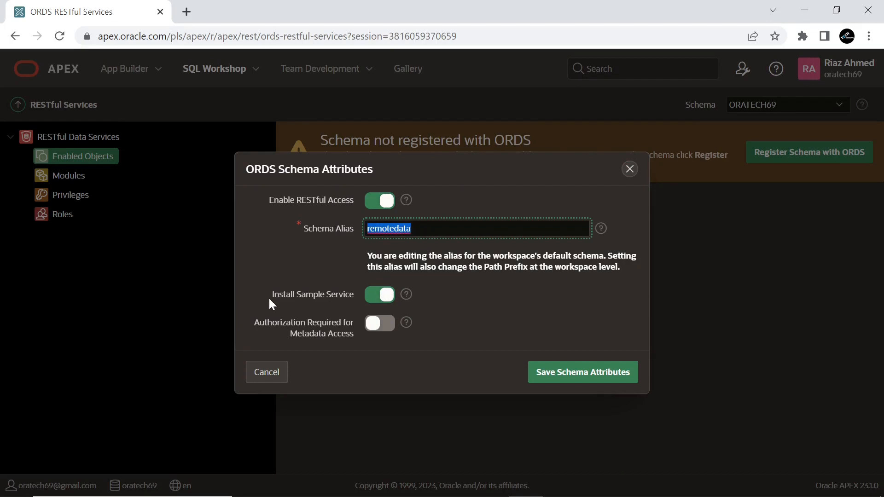
click(373, 299)
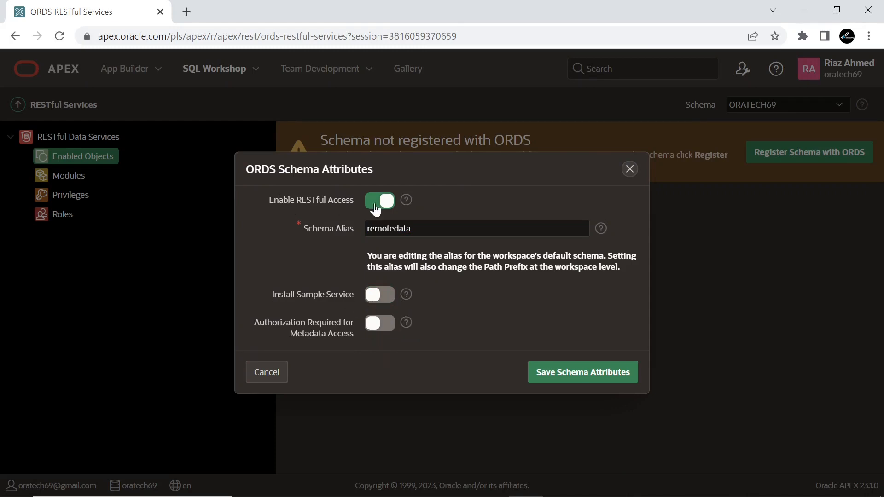
click(596, 376)
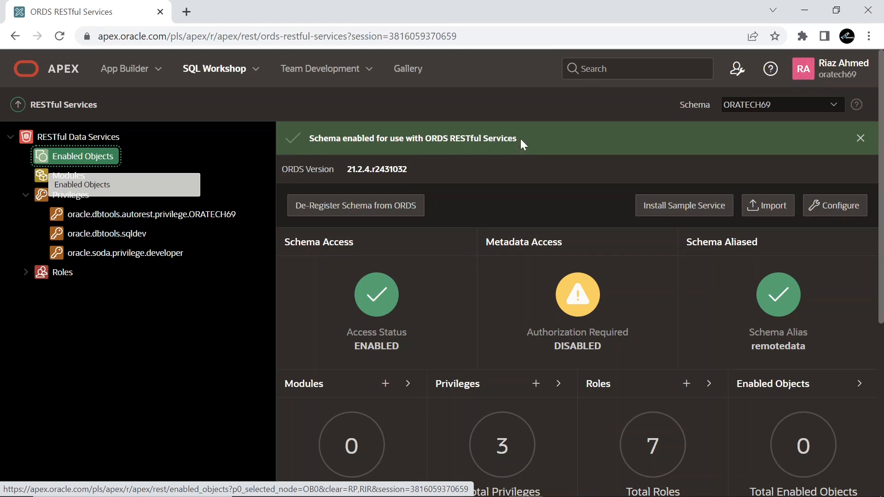
click(845, 207)
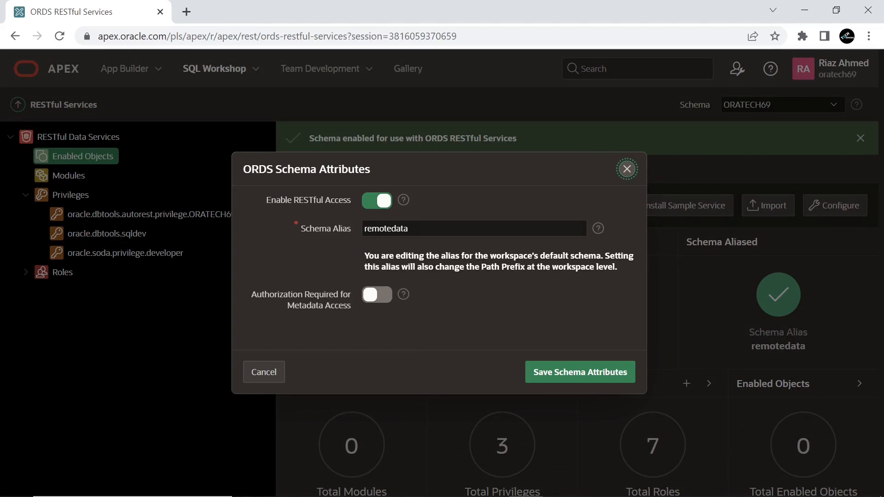
click(627, 169)
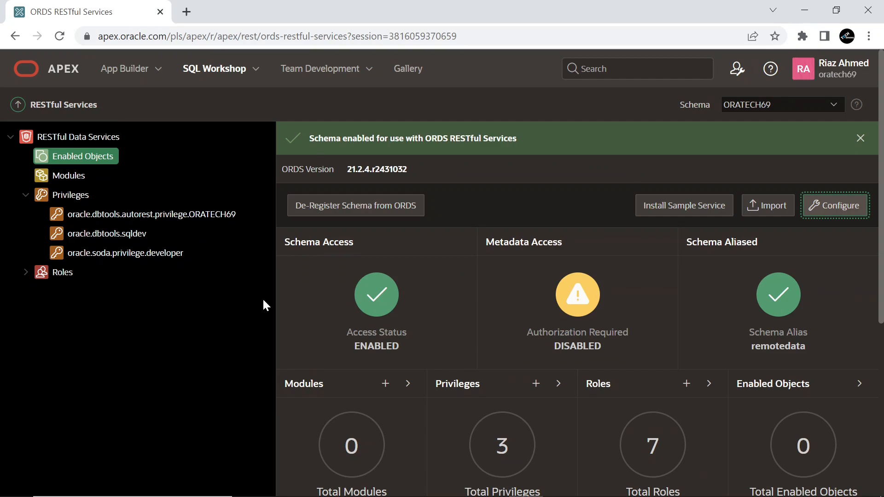
Create the view Emp_Dept with an SQL command selecting e.* and d.dname from Emp e and Dept d where e.deptno = d.deptno.
click(255, 68)
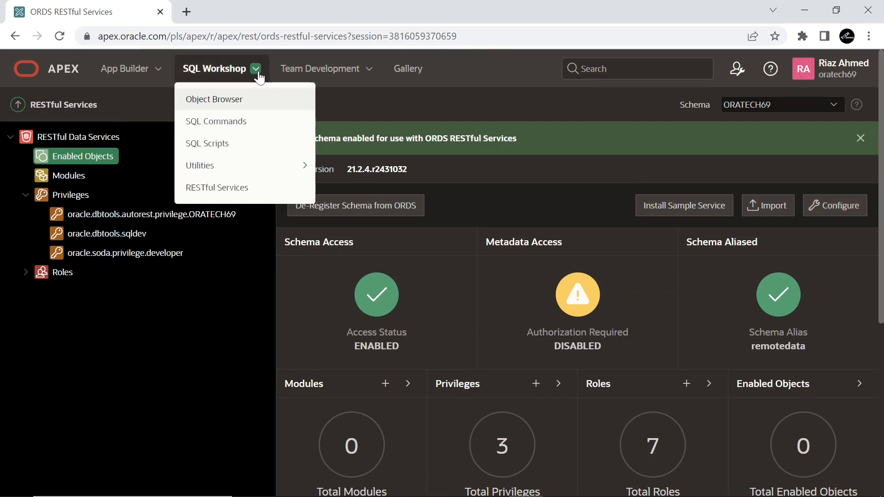
click(242, 122)
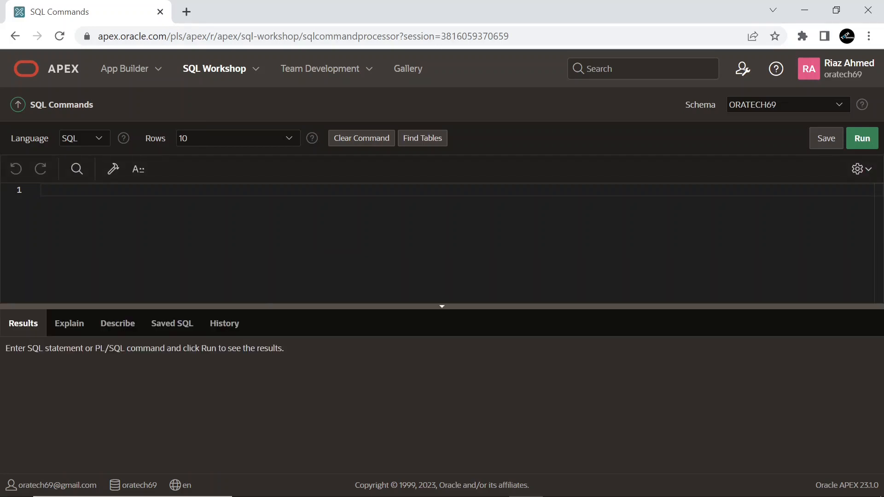
text(Create view Emp_Dept as select e.*, d.dname from Emp e, Dept d where e.deptno = d.deptno)
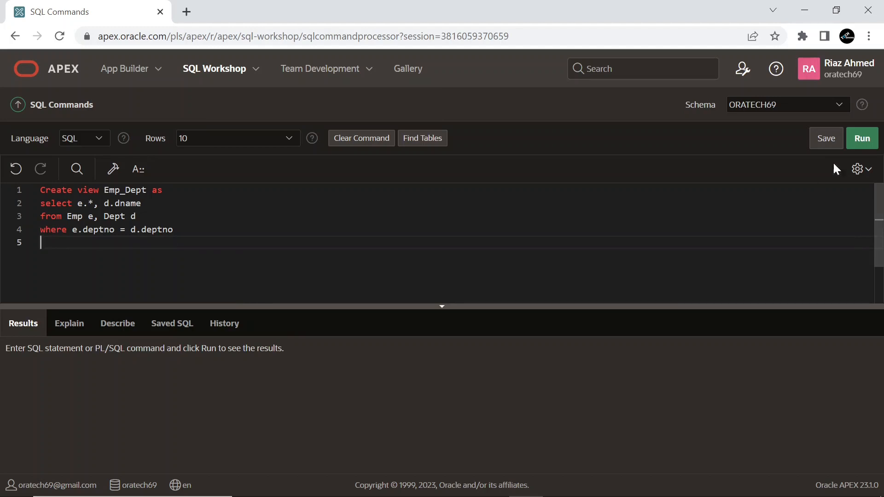
click(862, 139)
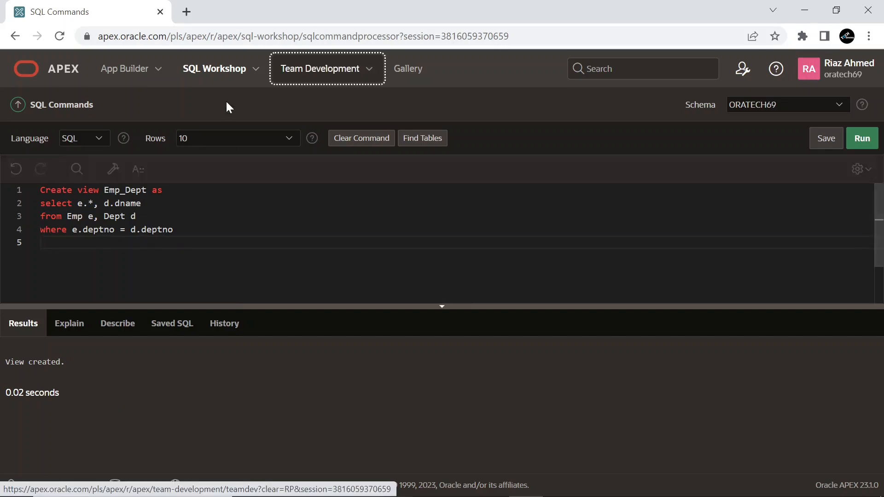
Examine the columns and data of the EMP_DEPT view in the Object Browser.
click(256, 69)
click(230, 100)
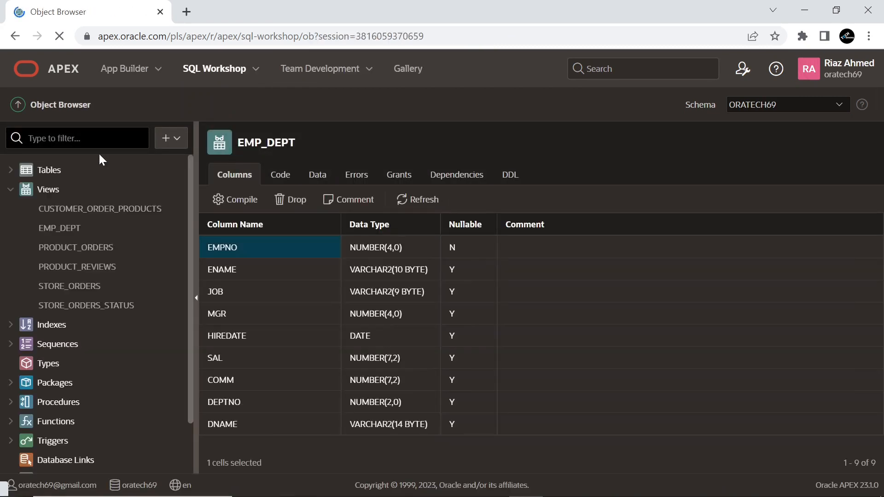
click(71, 233)
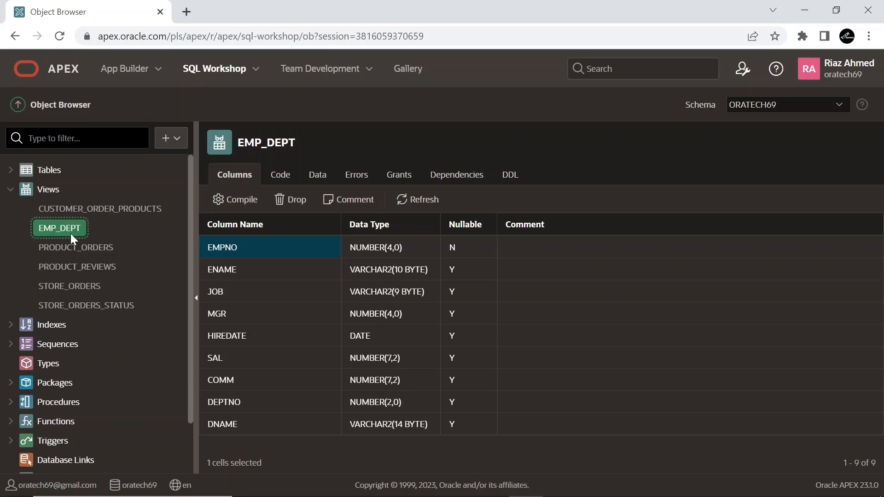
click(316, 177)
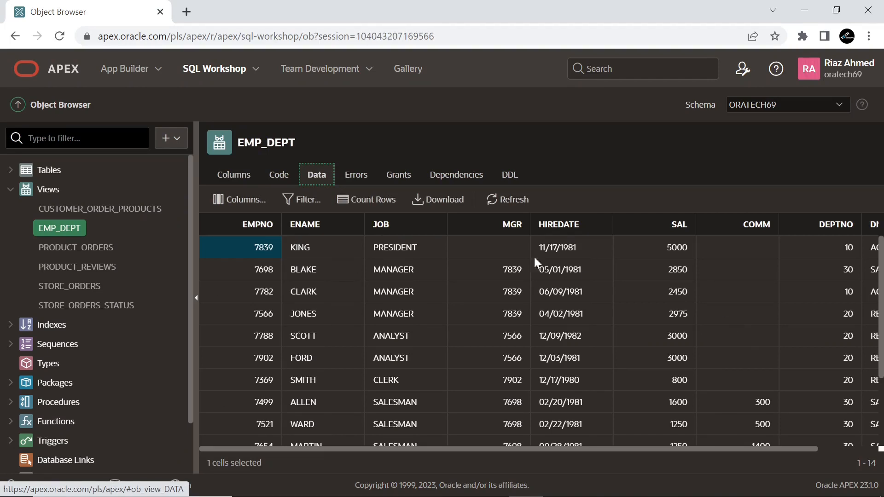
Create an AutoREST object in RESTful Services for the view EMP_DEPT with alias emp_dept and no authorization required.
click(257, 73)
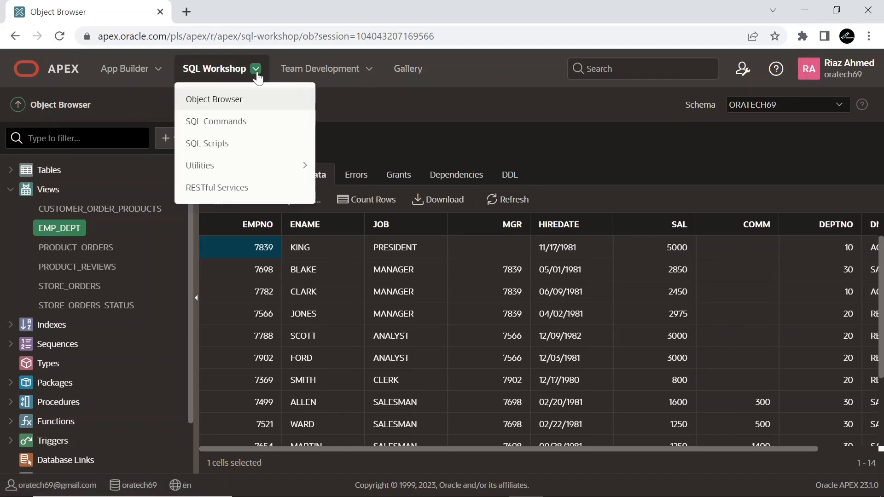
click(236, 185)
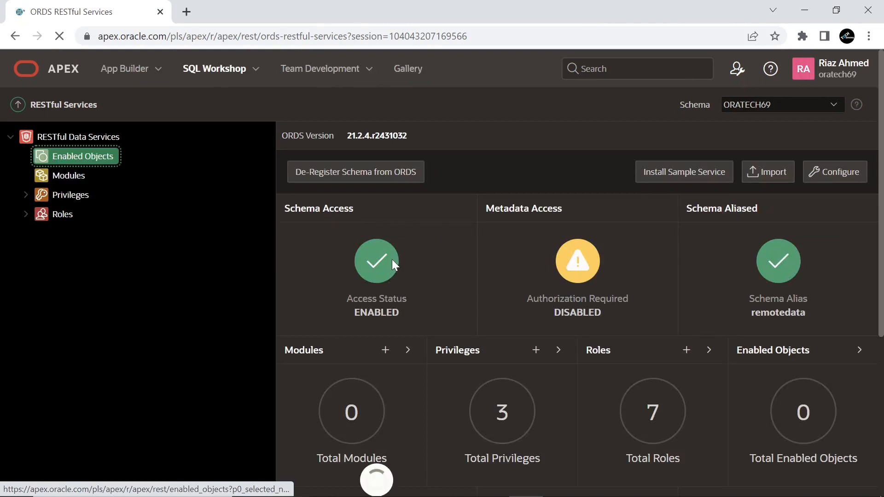
click(41, 153)
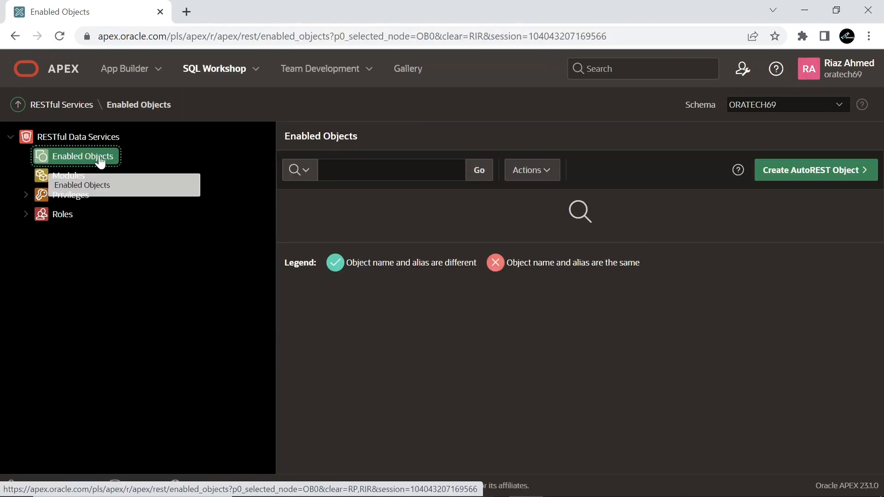
click(823, 178)
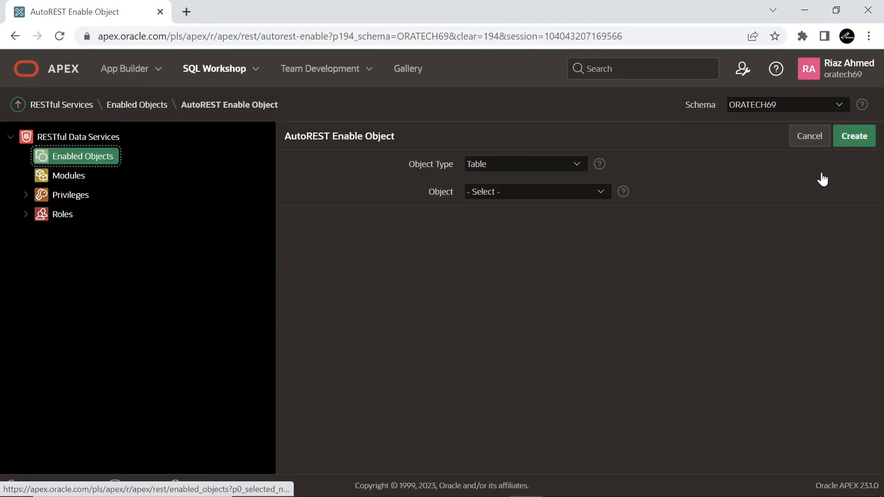
click(562, 166)
click(480, 192)
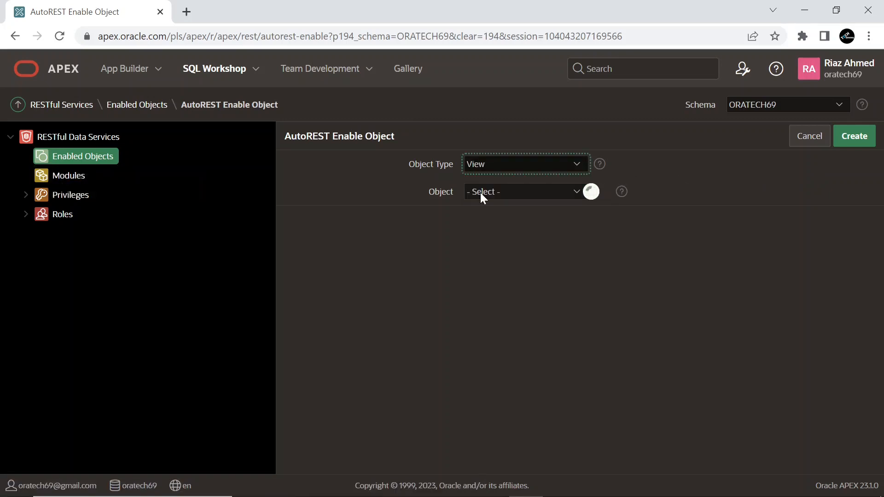
click(480, 193)
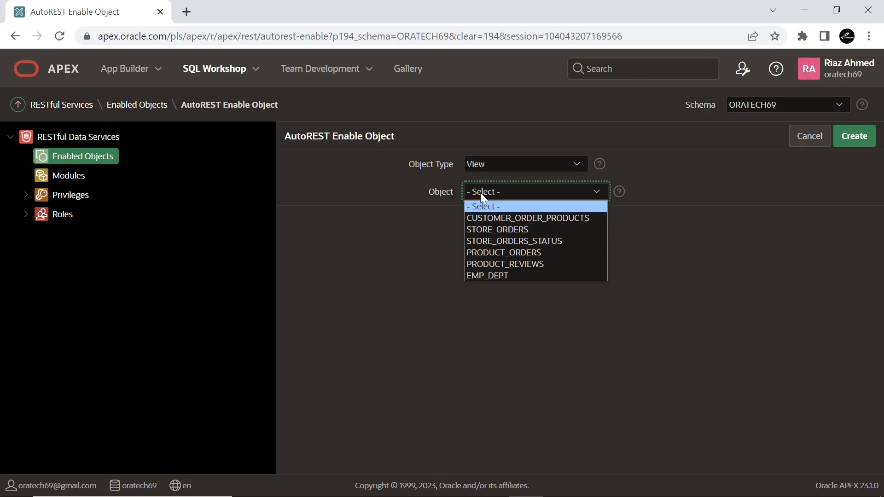
click(488, 277)
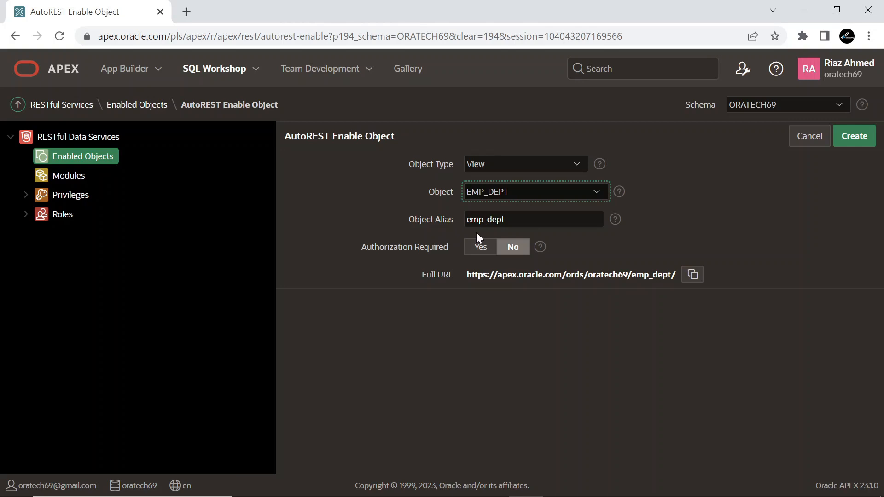
click(512, 252)
click(858, 140)
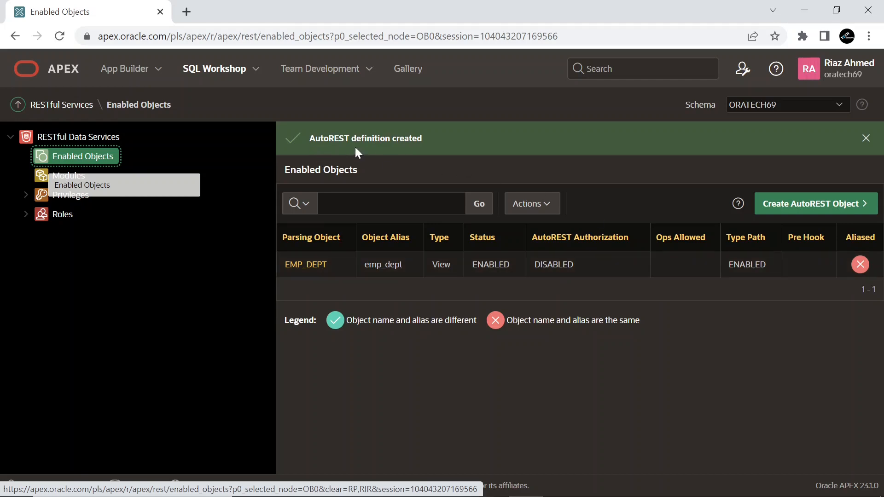
Sign out of the current workspace and sign in as admin to the APEX instance at purple.maxapex.net.
click(847, 80)
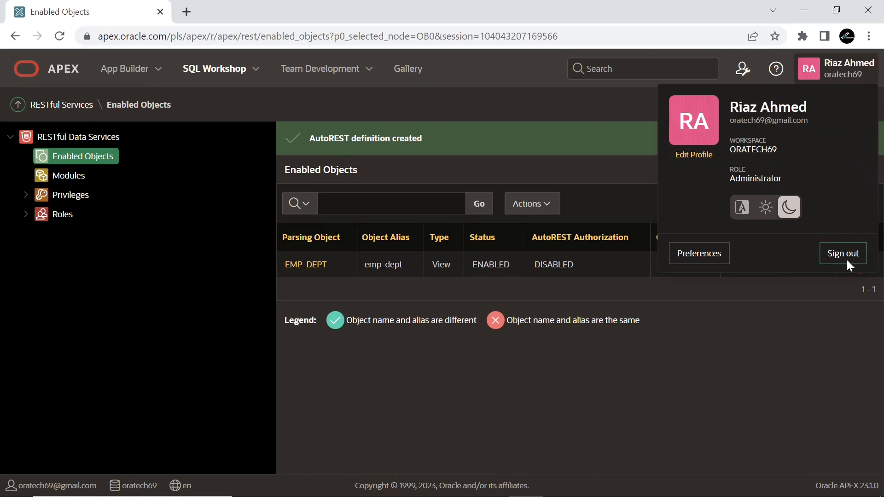
click(846, 255)
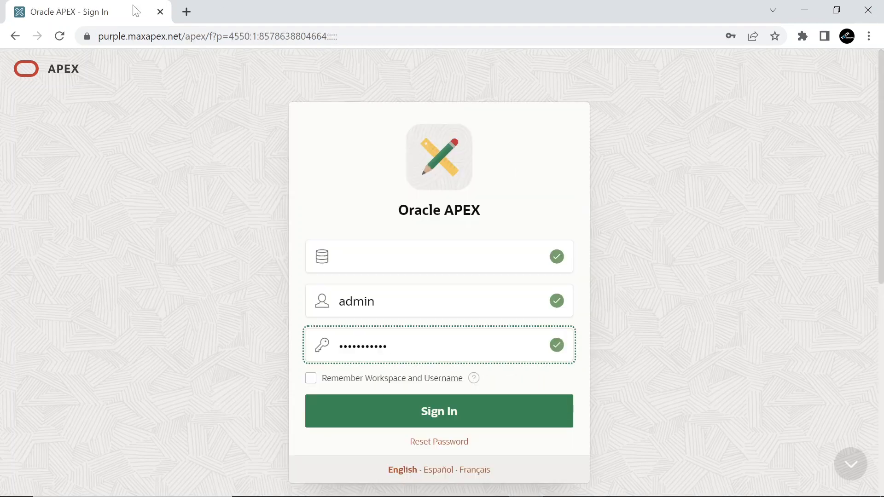
drag(98, 36, 186, 46)
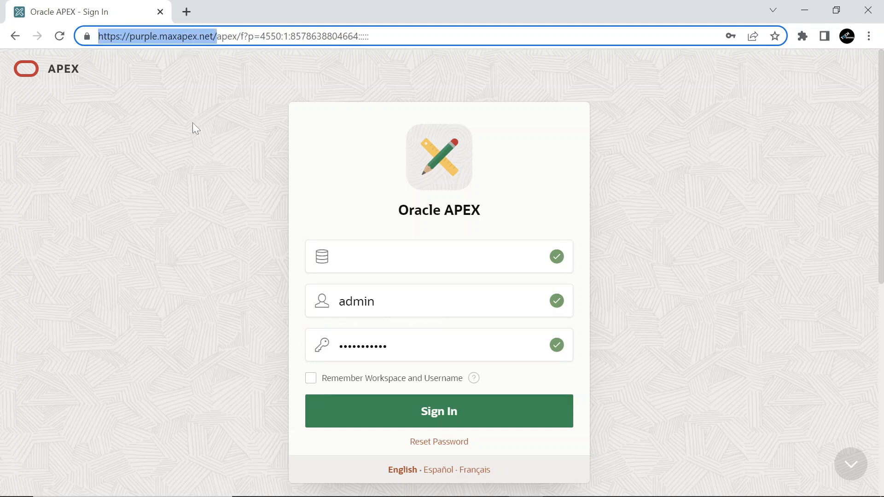
click(449, 415)
click(449, 415)
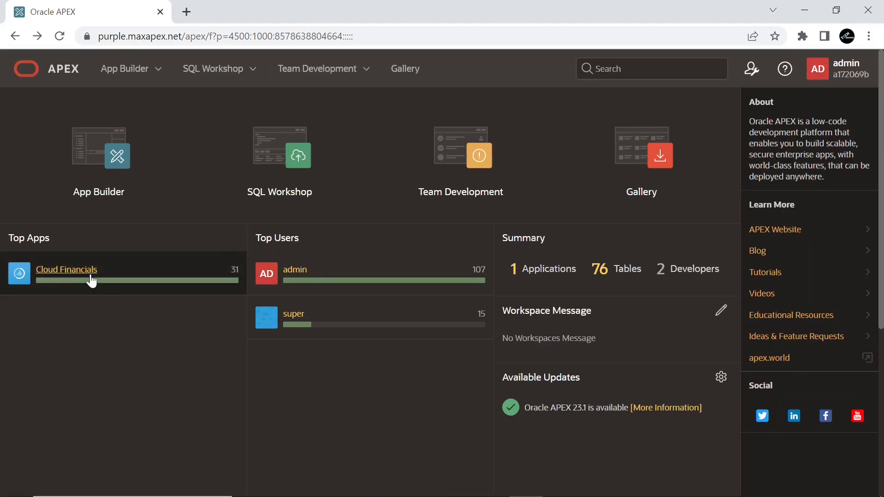
Open the REST Data Sources in the Shared Components of the Cloud Financials application.
click(91, 276)
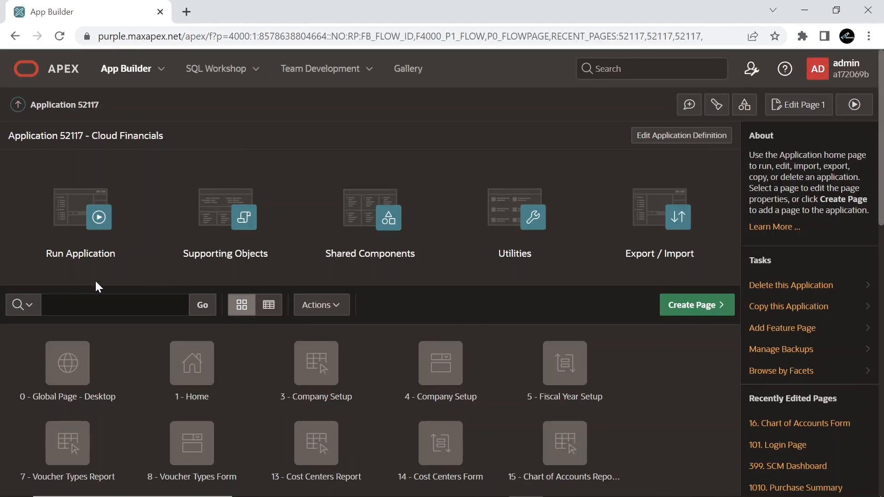
click(356, 223)
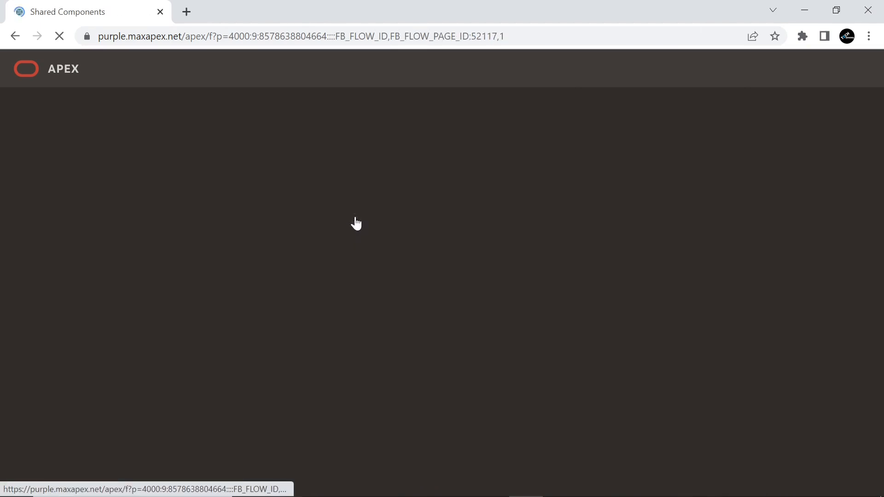
scroll(182, 280, down, 5)
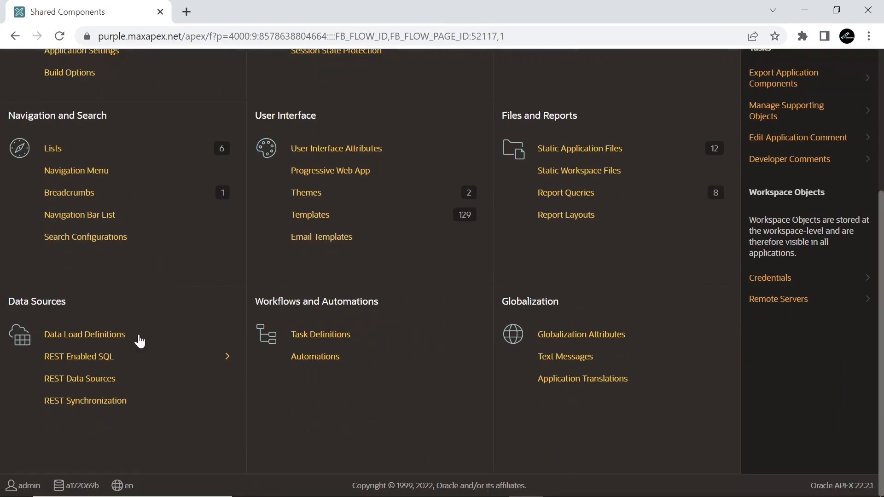
click(91, 386)
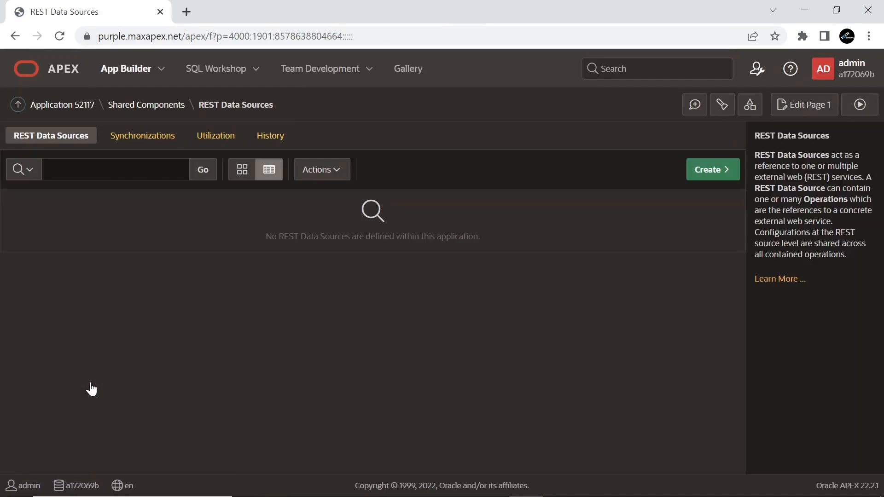
click(713, 169)
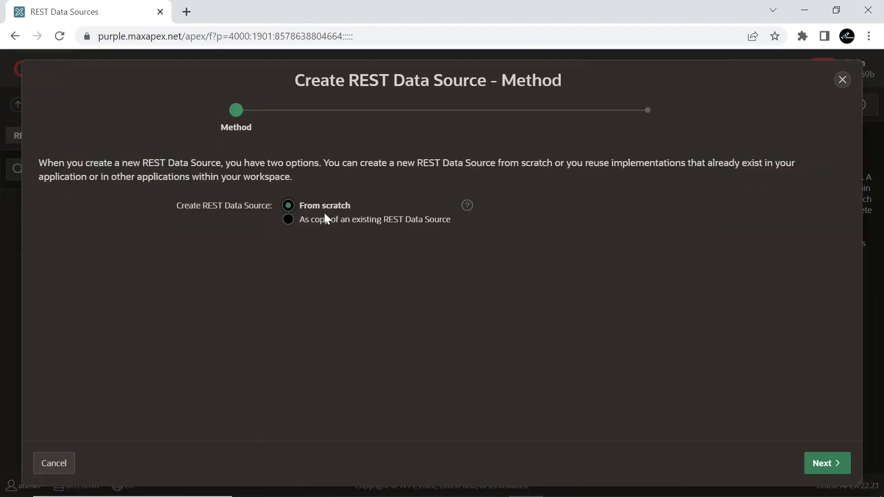
click(838, 460)
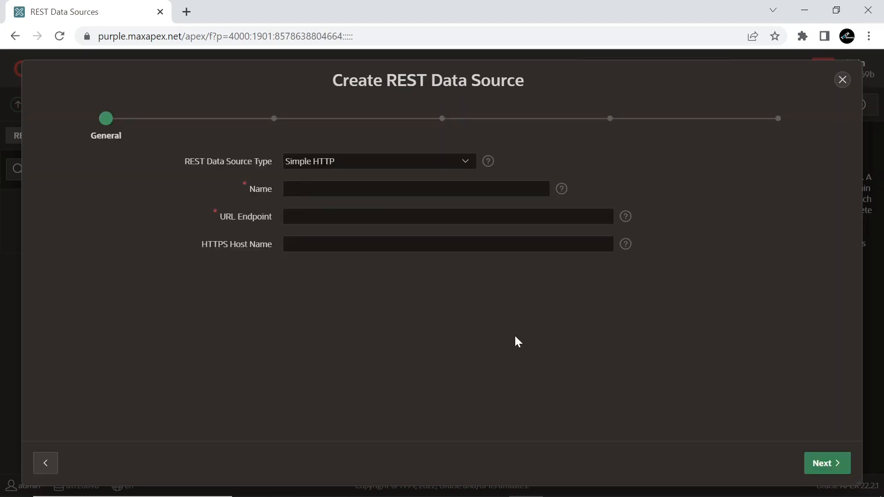
click(384, 163)
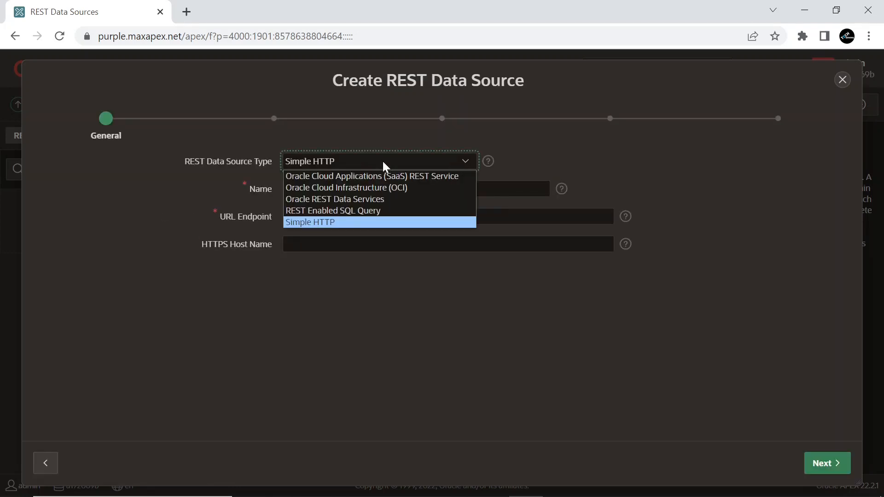
click(357, 199)
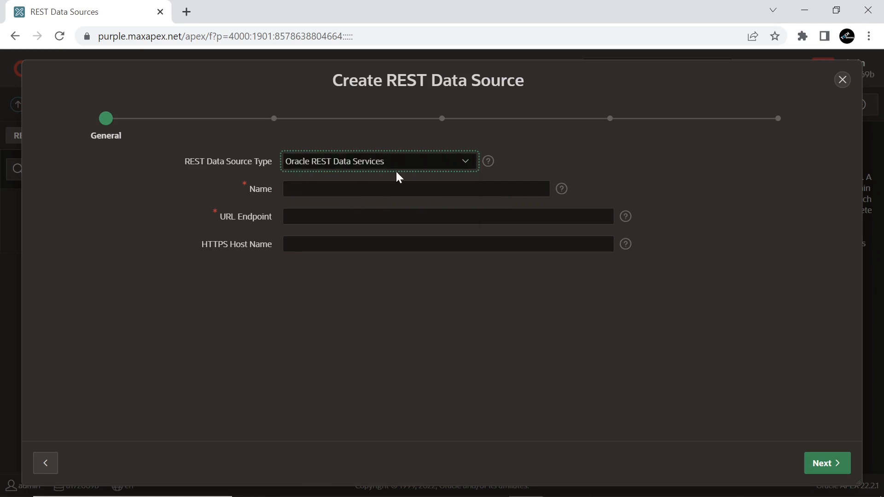
click(364, 189)
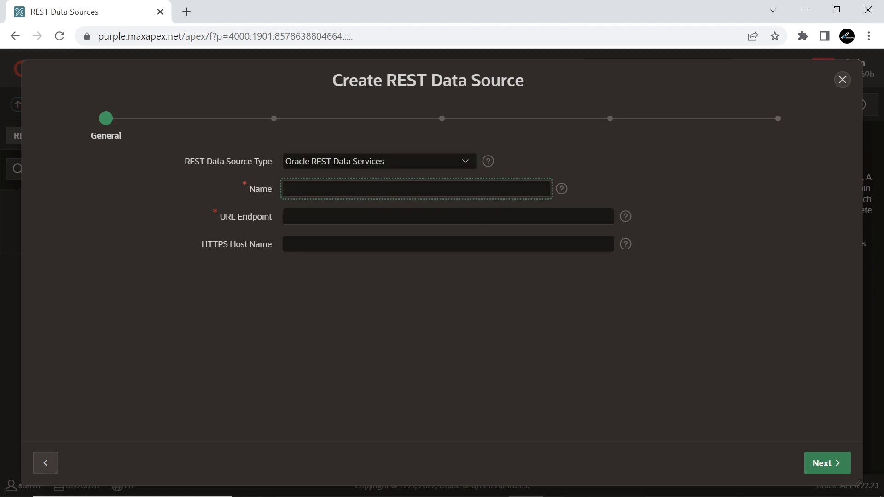
text(Employees and Departments)
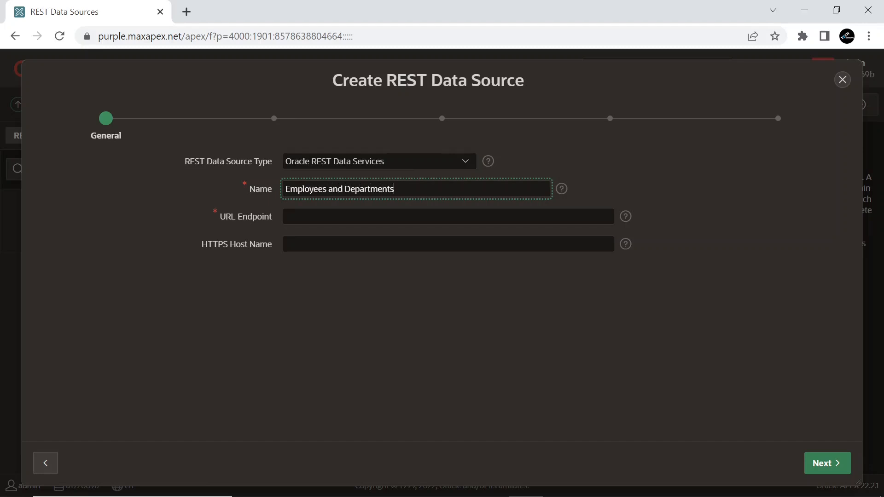
text( Data)
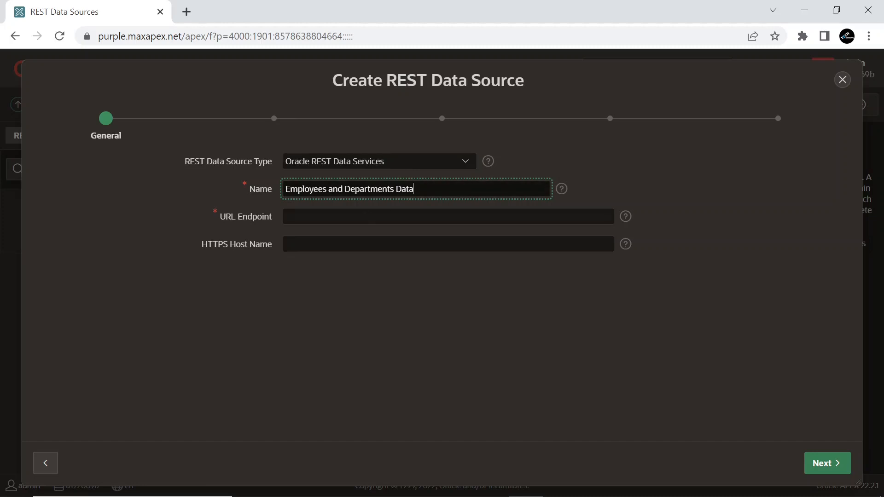
click(287, 217)
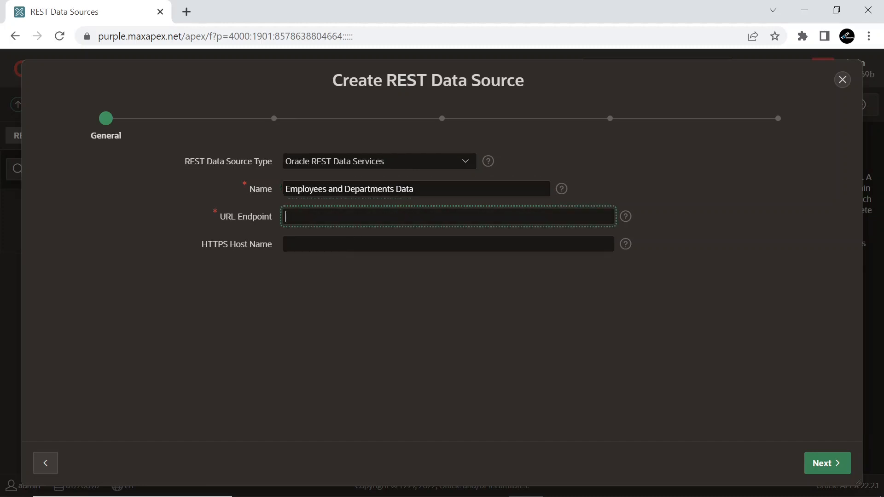
text(https://apex.oracle.com/pls/apex/remotedata/emp_dept/)
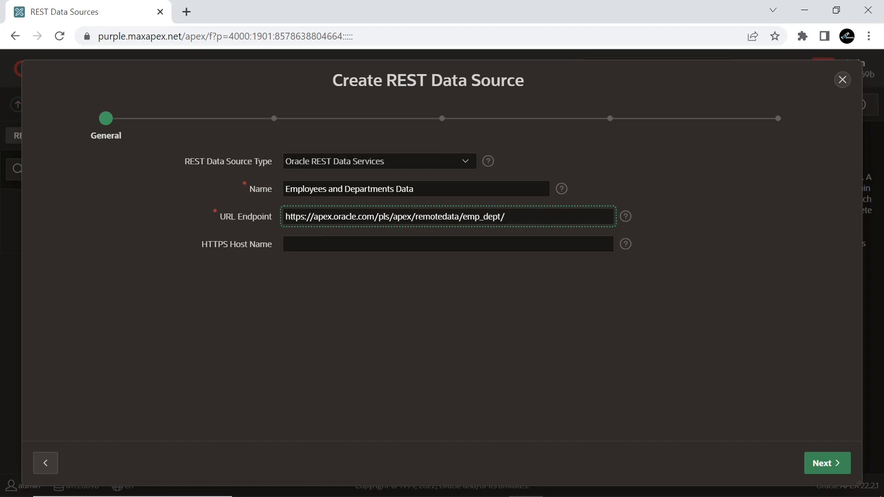
click(818, 464)
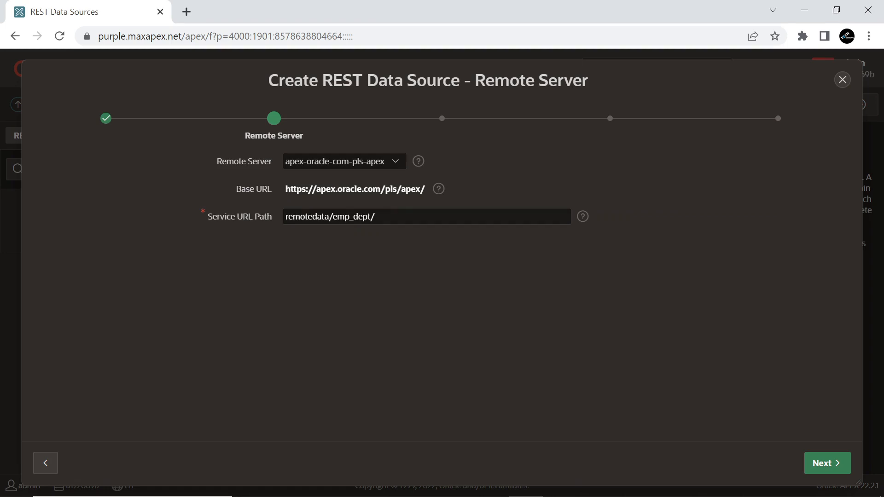
Keep the apex-oracle-com-pls-apex remote server without authentication, discover and preview the service's data, and create the REST data source.
click(825, 463)
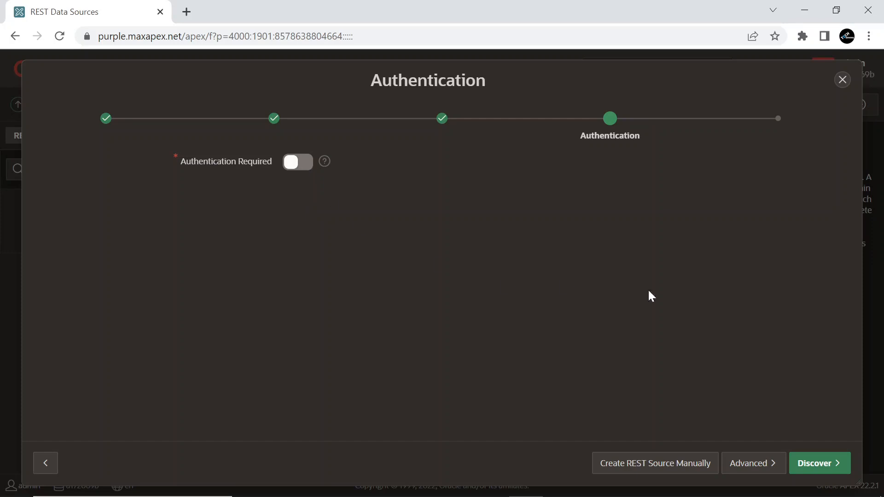
click(811, 467)
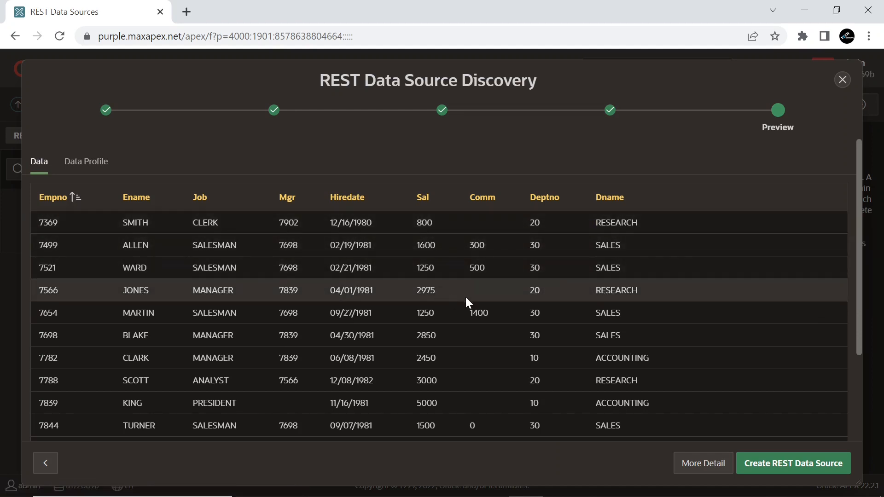
scroll(466, 297, down, 3)
scroll(465, 295, up, 3)
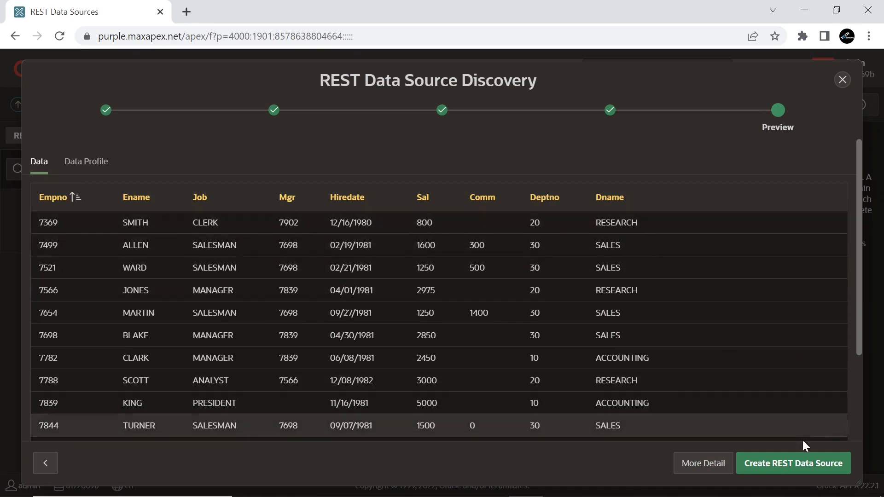
click(796, 467)
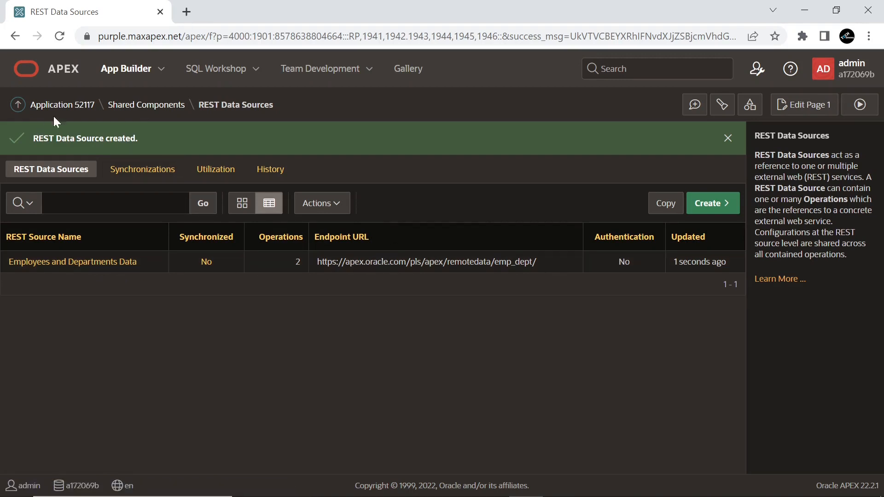
Start a new Interactive Report page in the Cloud Financials application and name it Employees and Departments Report.
click(89, 107)
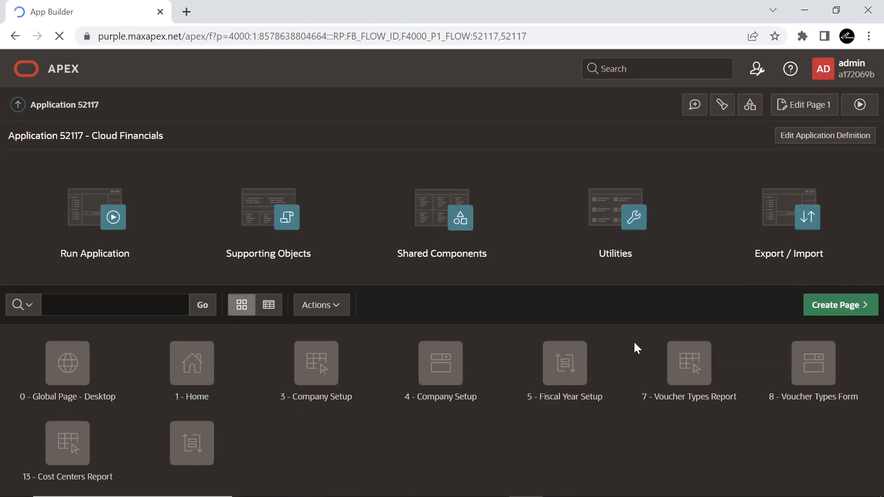
click(702, 309)
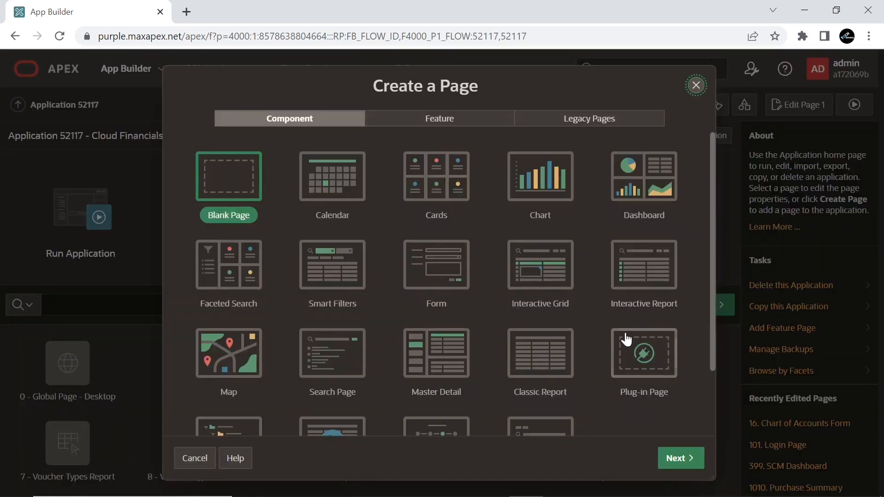
click(659, 265)
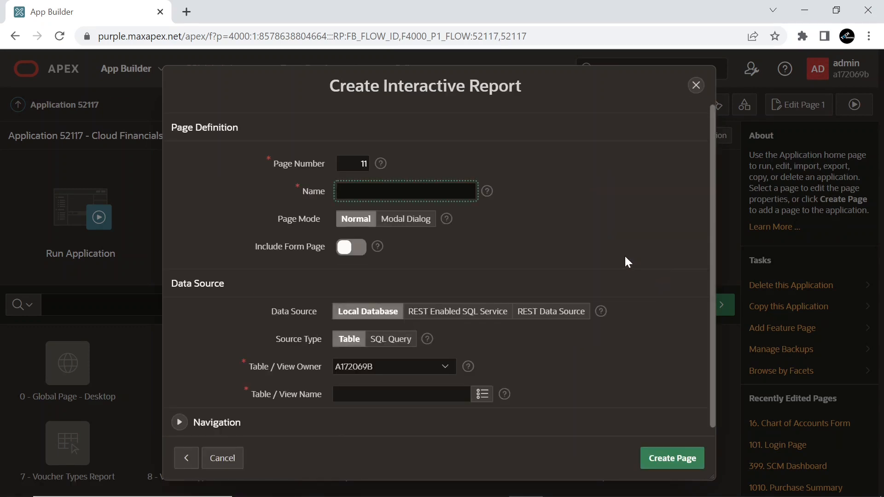
text(Employees and Depart)
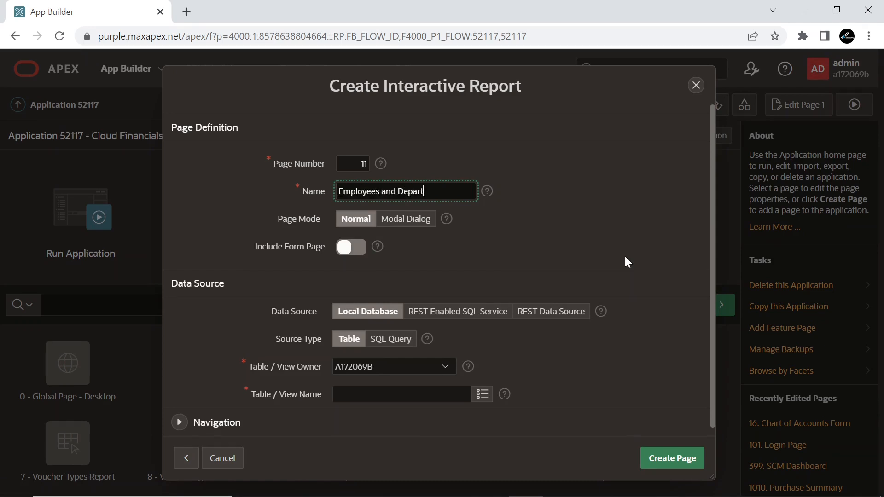
text(ments Report)
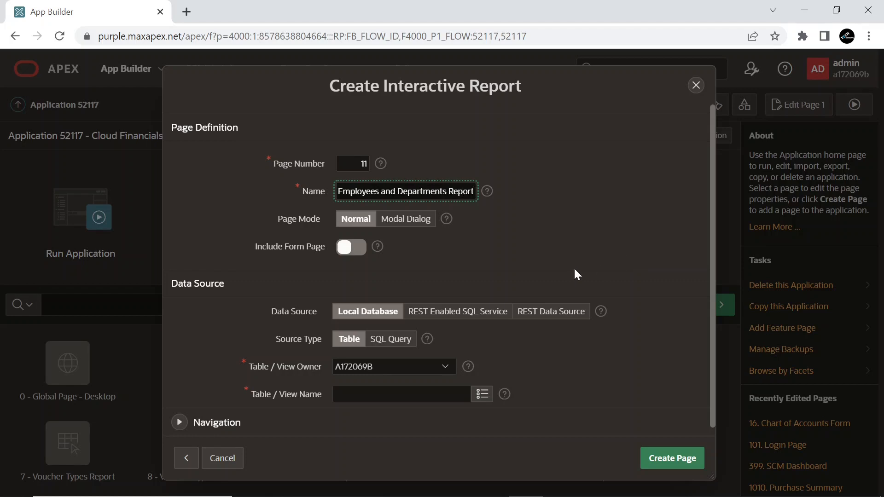
Base the report on the REST Data Source Employees and Departments Data and create the page.
click(559, 316)
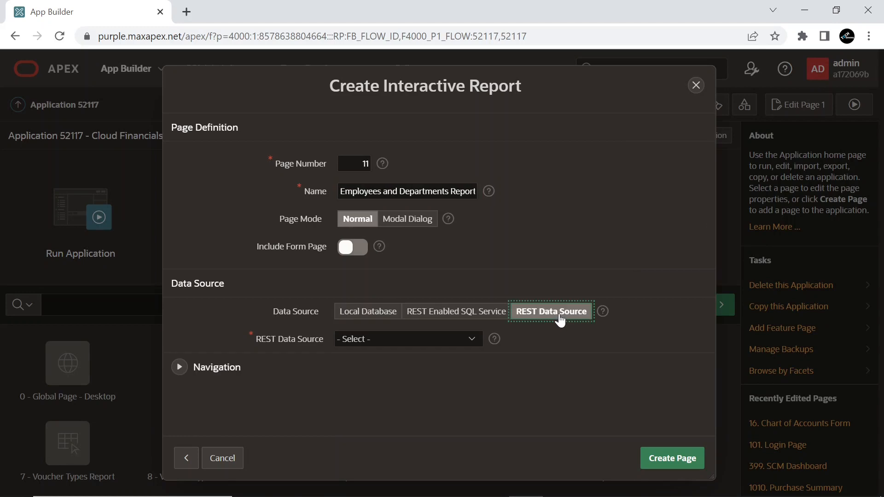
click(473, 338)
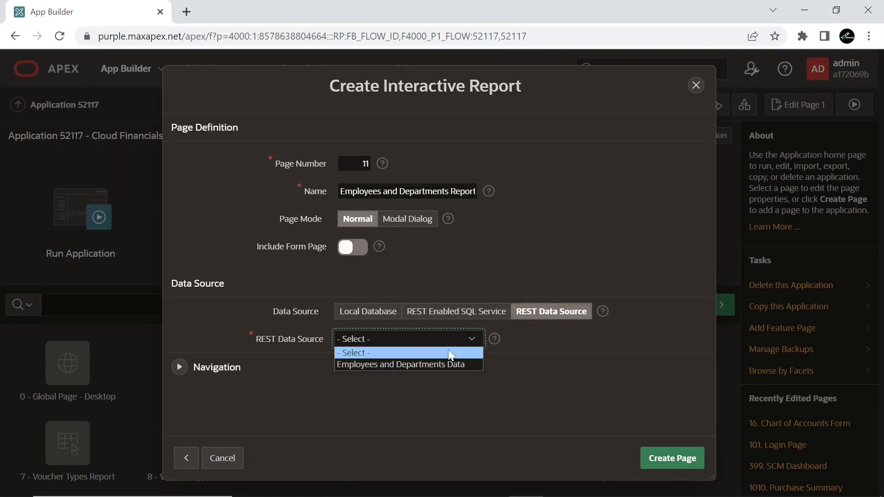
click(420, 366)
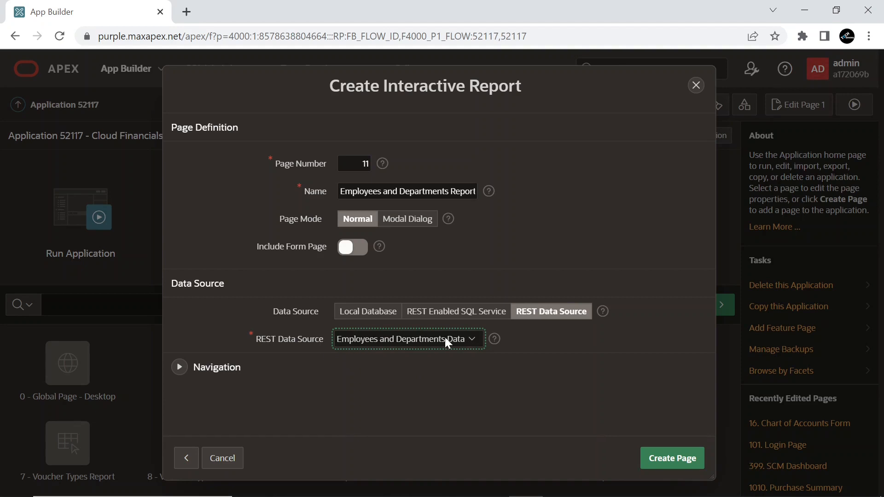
click(674, 450)
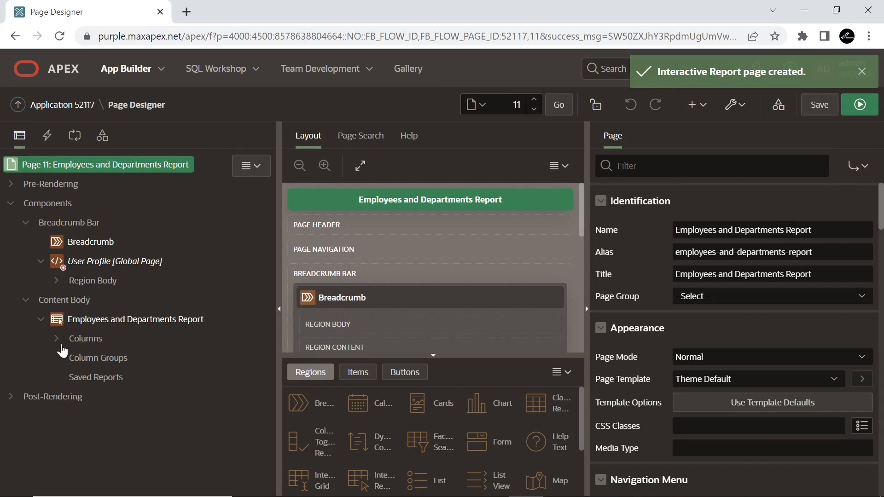
Inspect the report region's column list, and run the page by signing in to the Cloud Financials application.
click(56, 339)
scroll(138, 364, down, 3)
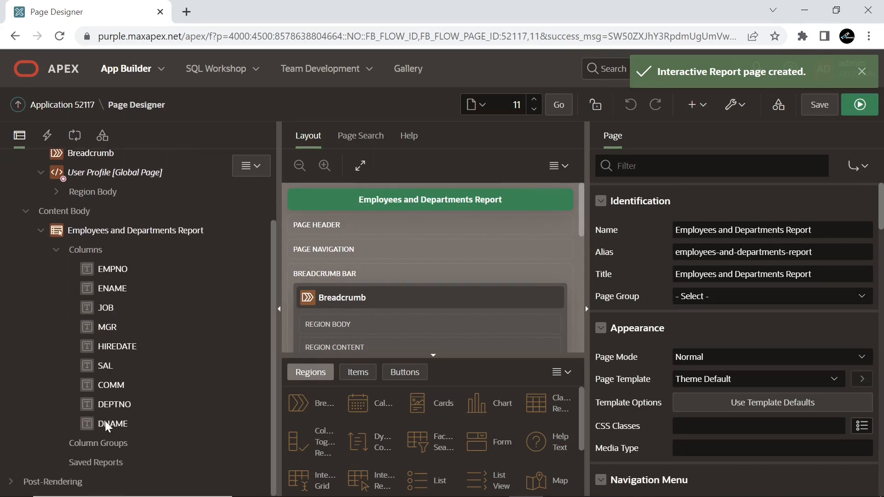
click(860, 104)
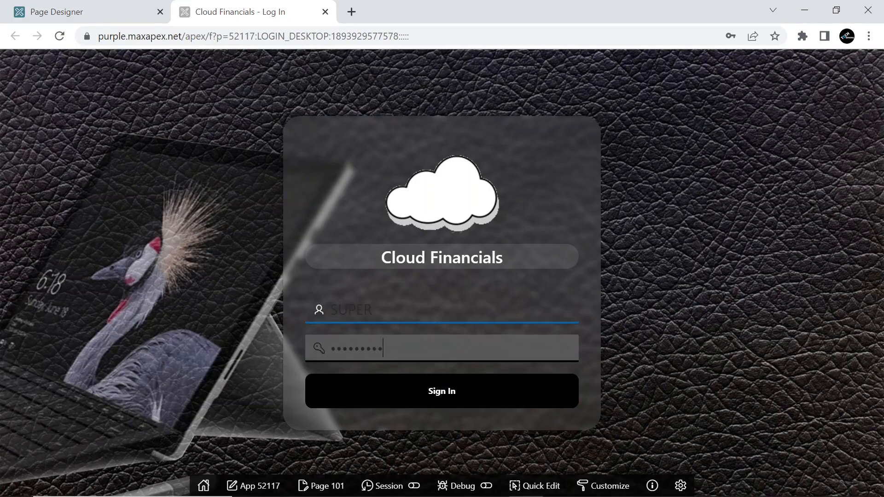
click(432, 392)
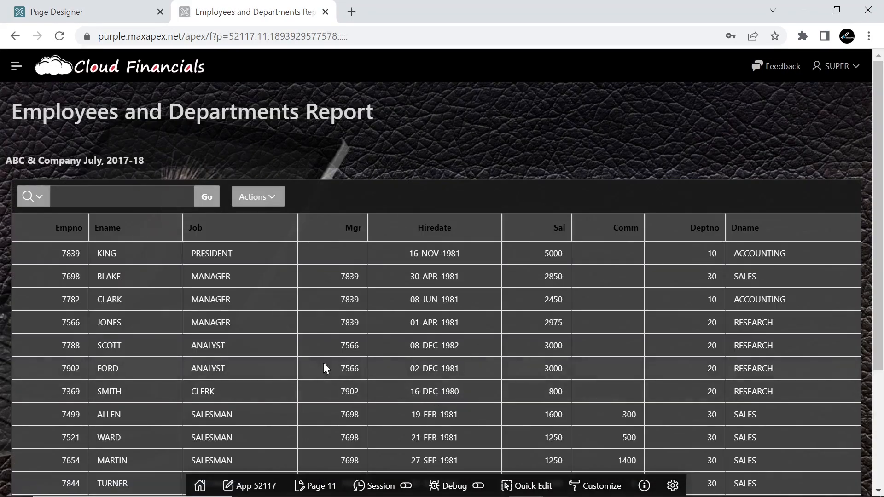
Examine the title and the employee and department rows of the running Employees and Departments Report.
drag(14, 112, 392, 115)
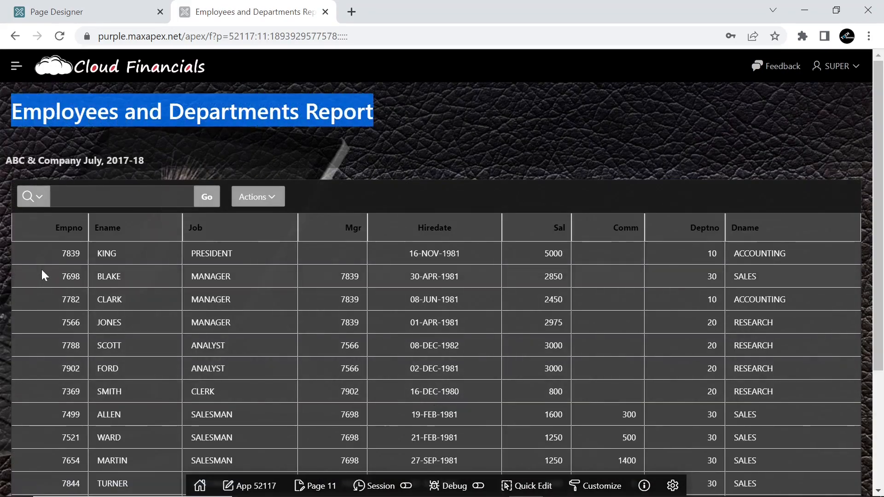
scroll(777, 303, down, 4)
scroll(731, 296, up, 4)
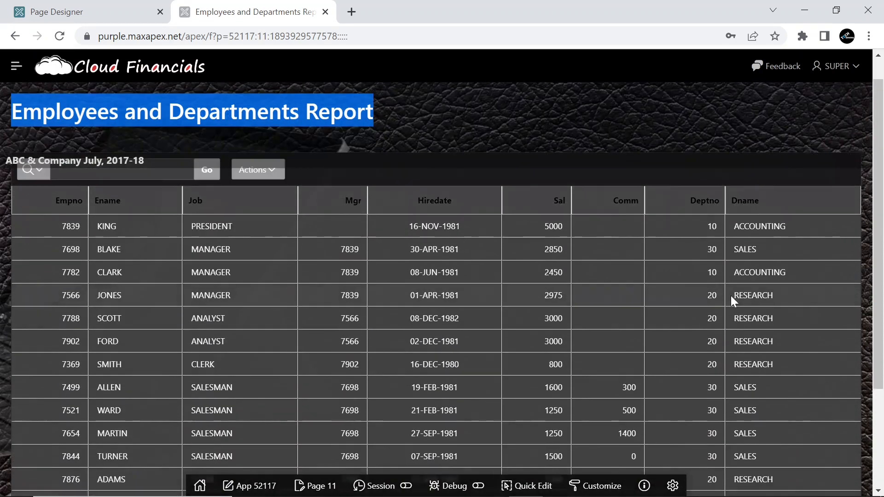